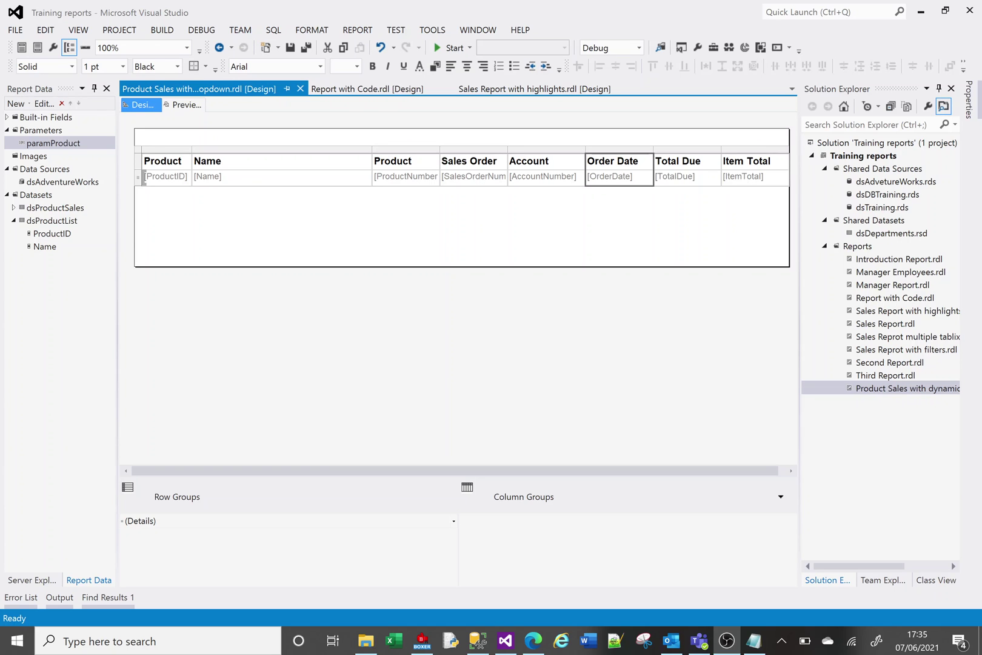
# Preview the report with Mountain-200 Silver, 42 selected as the product
pyautogui.click(185, 105)
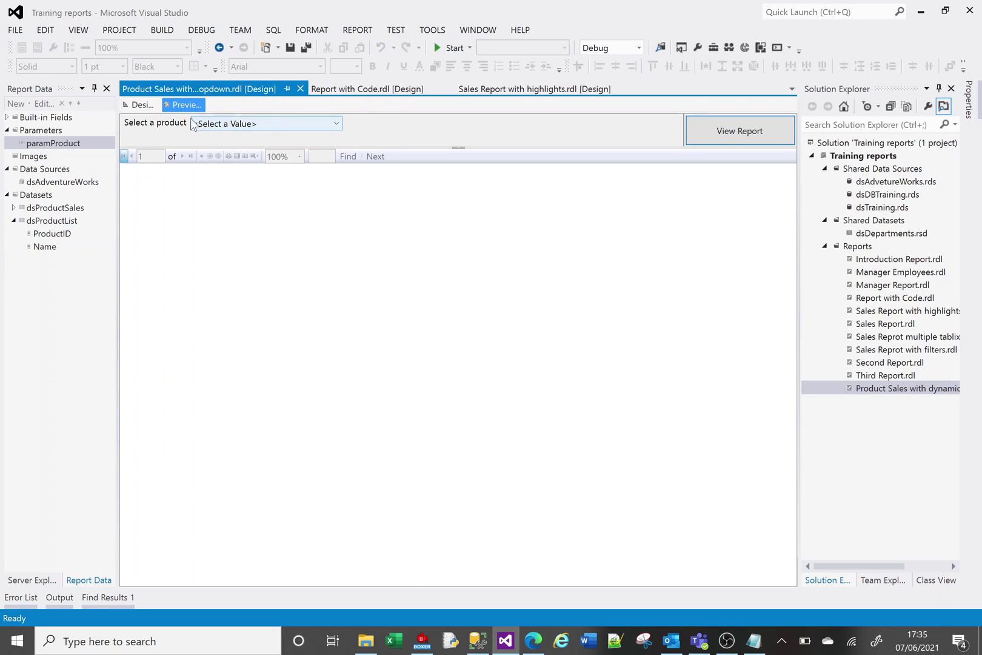
pyautogui.click(250, 125)
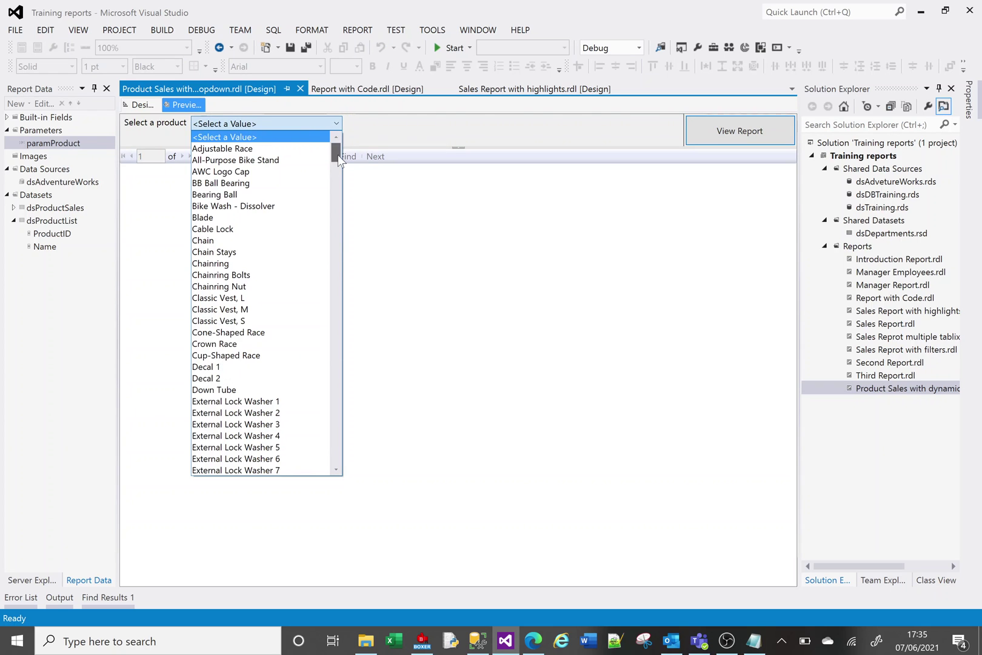
pyautogui.moveTo(337, 154); pyautogui.dragTo(333, 362)
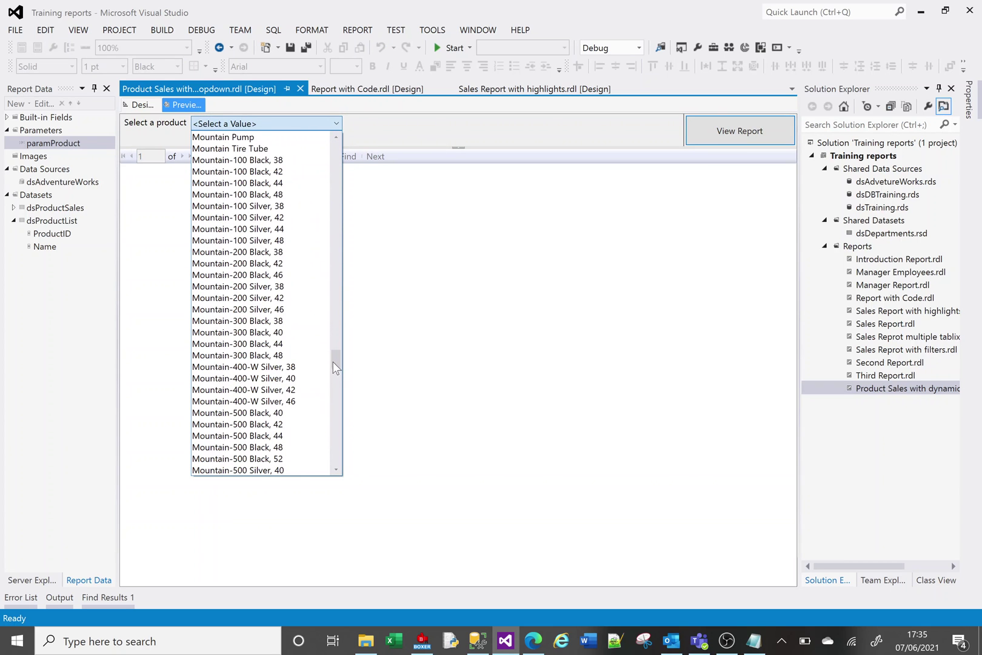
pyautogui.click(270, 297)
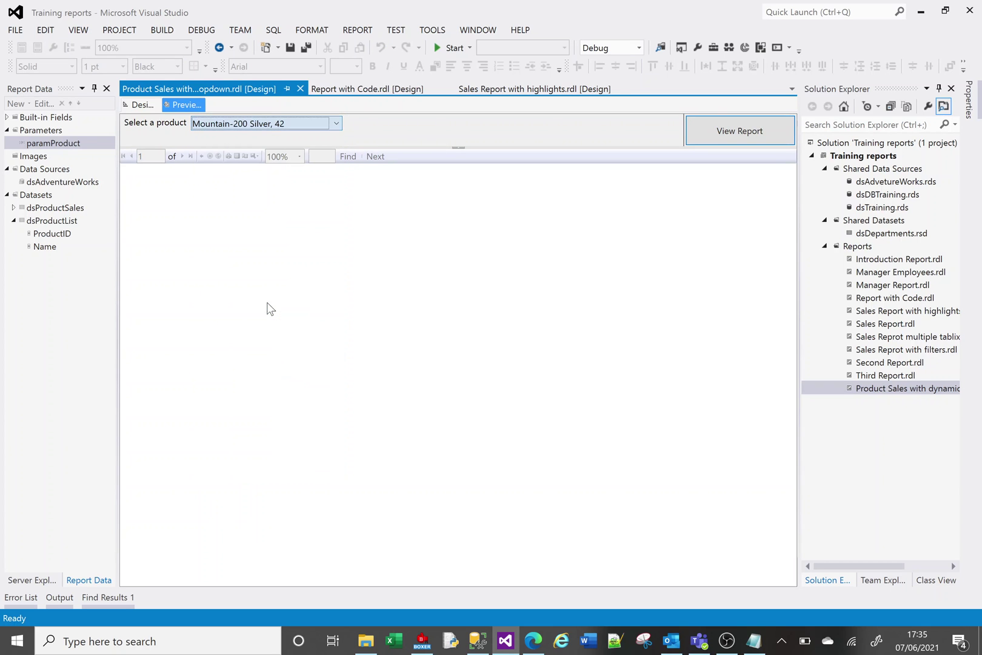
pyautogui.click(744, 132)
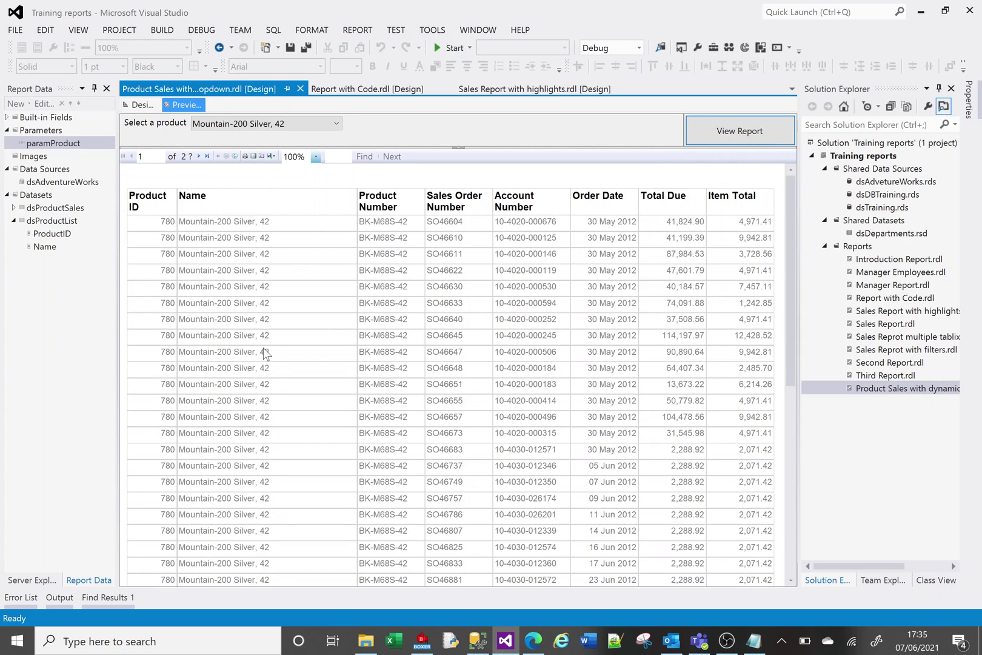
pyautogui.click(336, 123)
pyautogui.moveTo(335, 370); pyautogui.dragTo(335, 140)
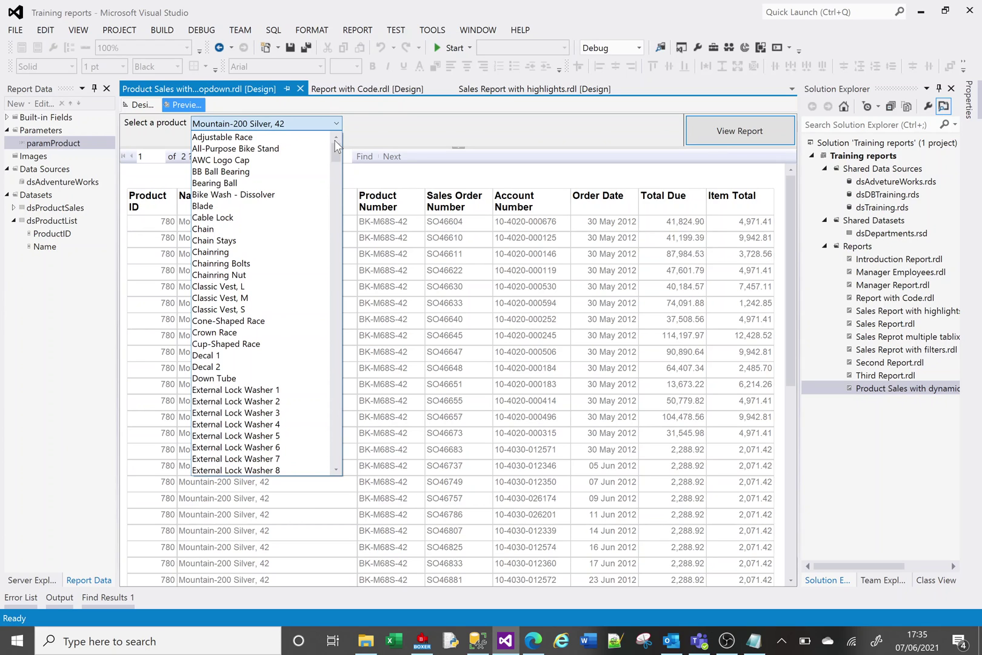
pyautogui.moveTo(335, 152); pyautogui.dragTo(335, 174)
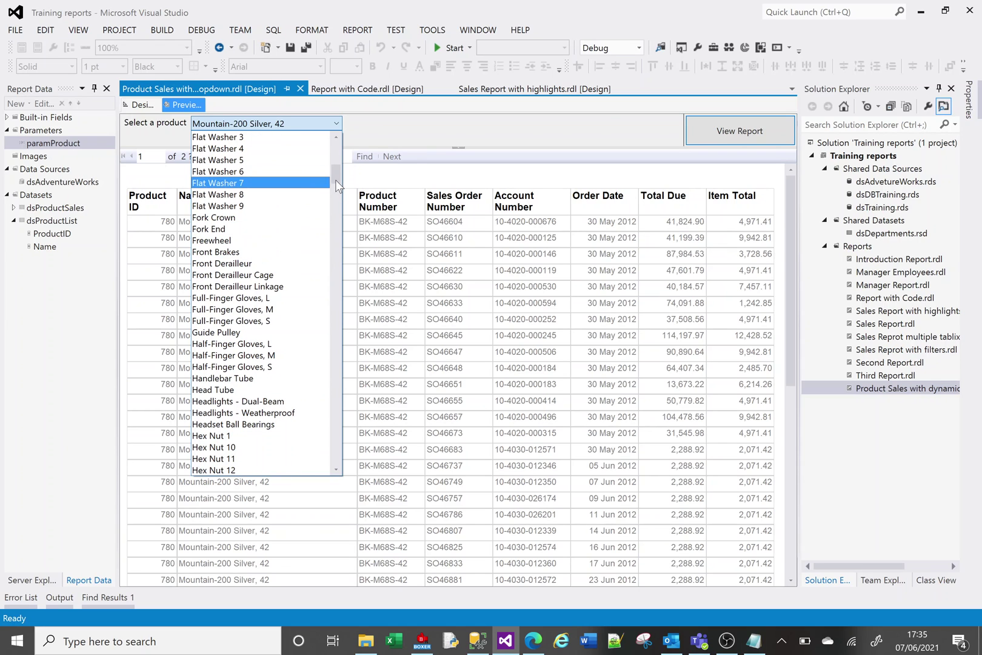
pyautogui.moveTo(335, 179); pyautogui.dragTo(339, 156)
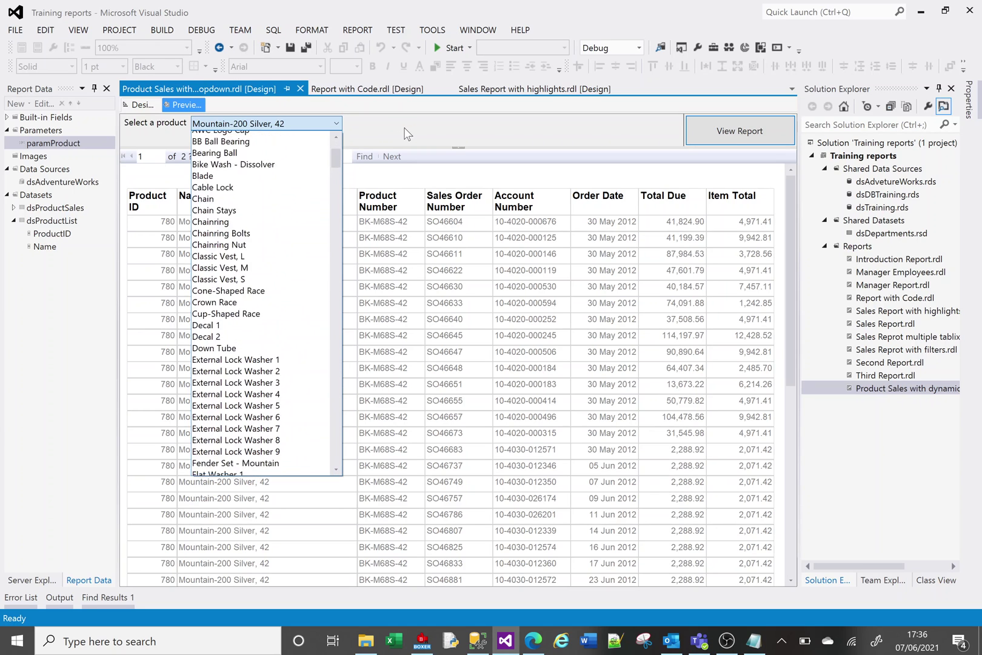
pyautogui.click(406, 133)
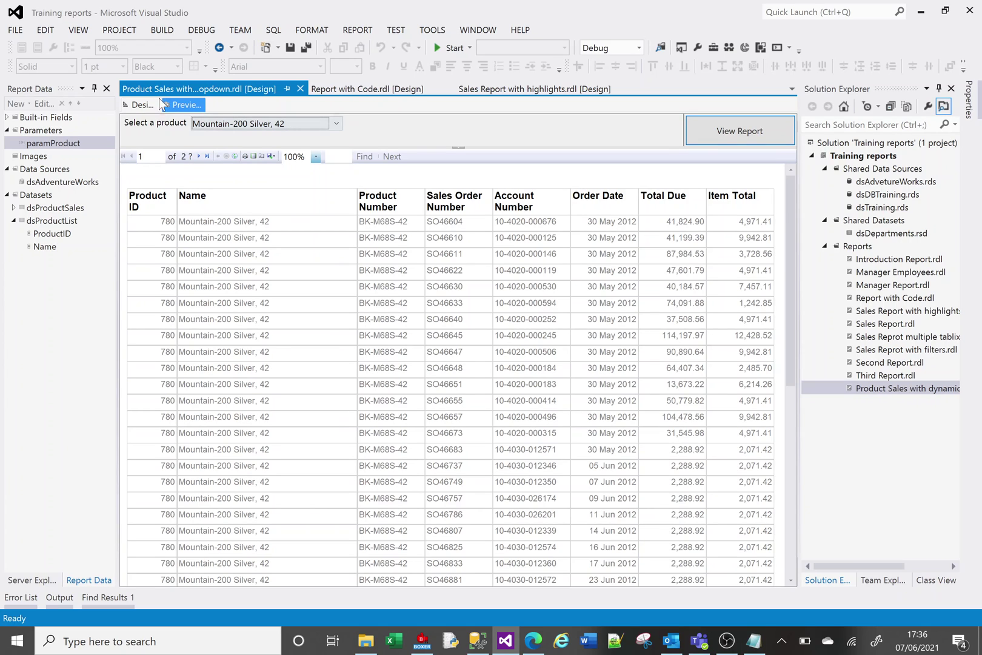
# In Design view, add a report parameter named paramFilter prompting 'Enter filter description'
pyautogui.click(140, 106)
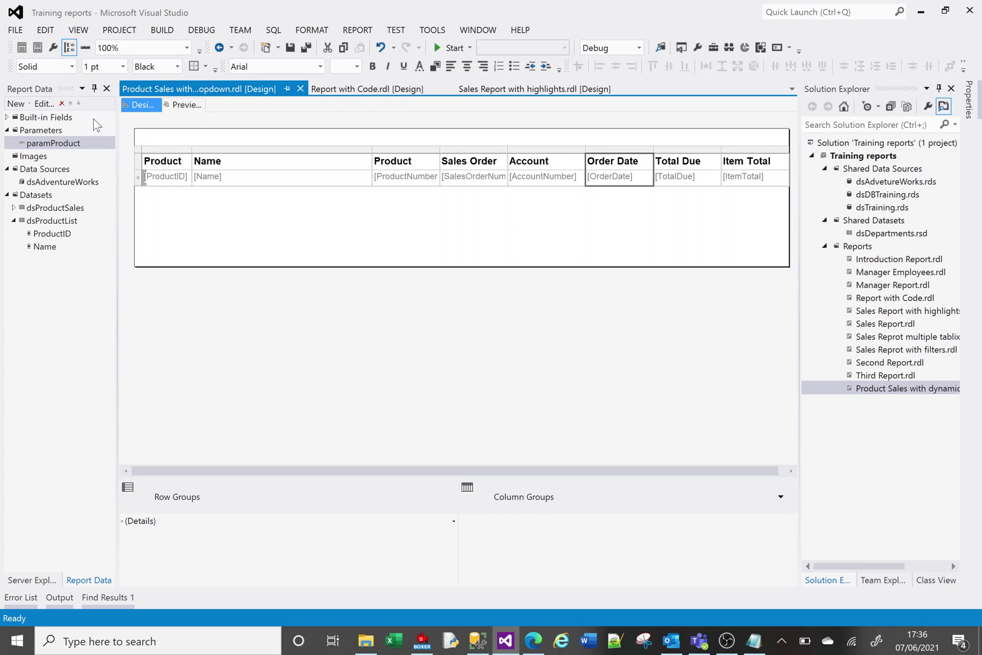
pyautogui.rightClick(44, 132)
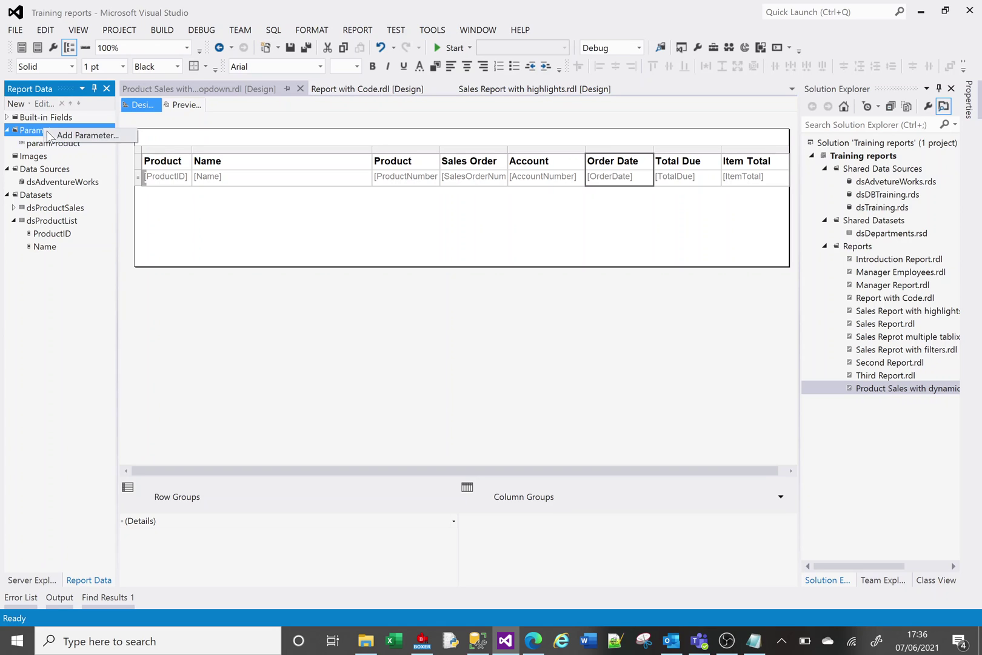
pyautogui.click(79, 141)
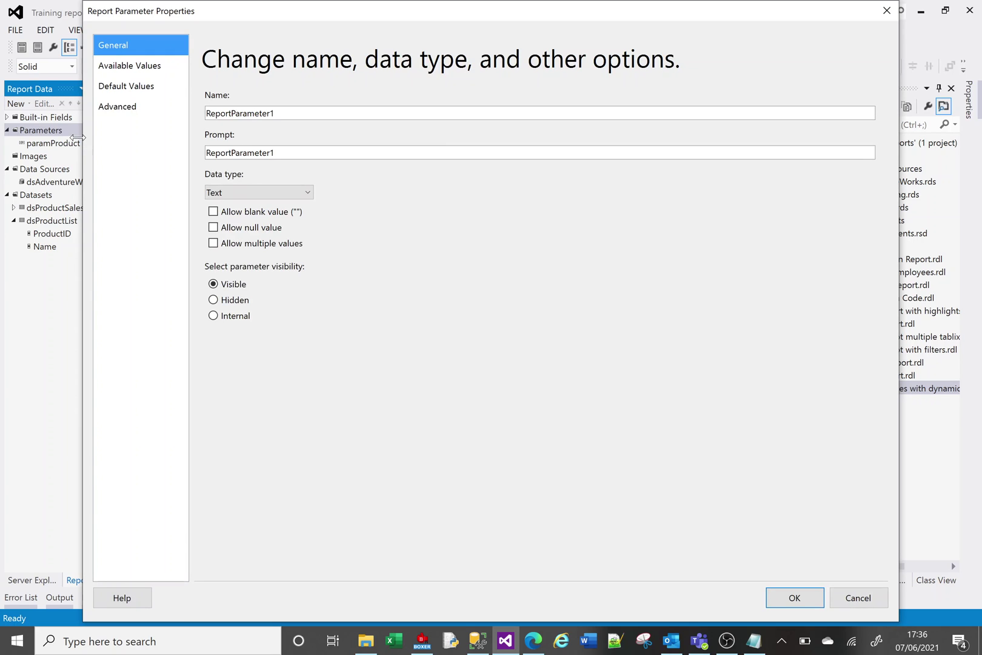
pyautogui.write('paramF')
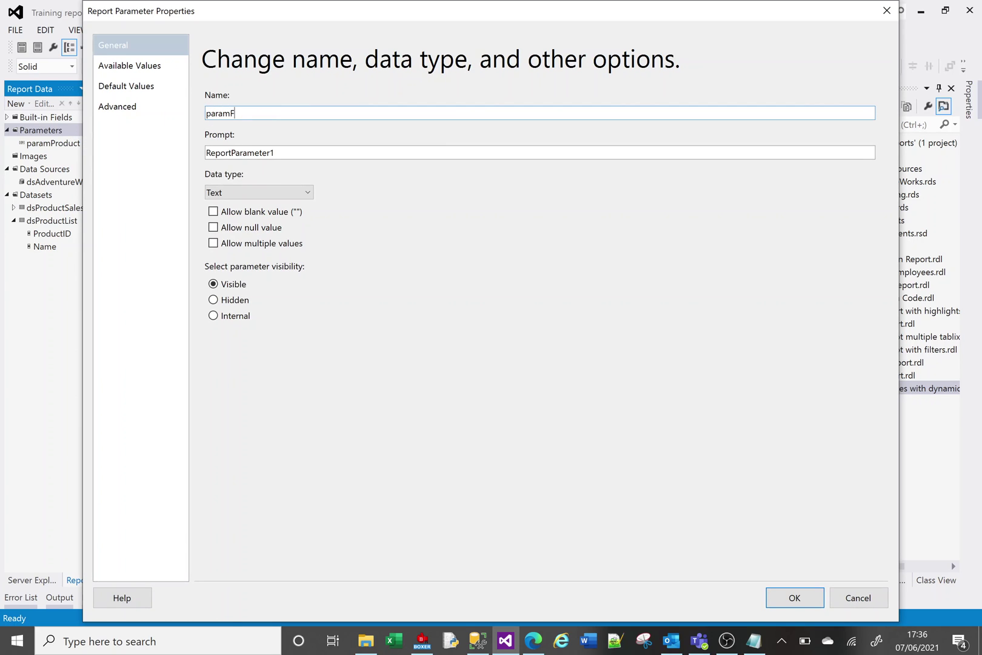
pyautogui.write('ilter')
pyautogui.press('Tab')
pyautogui.write('Enter filter description')
pyautogui.click(792, 596)
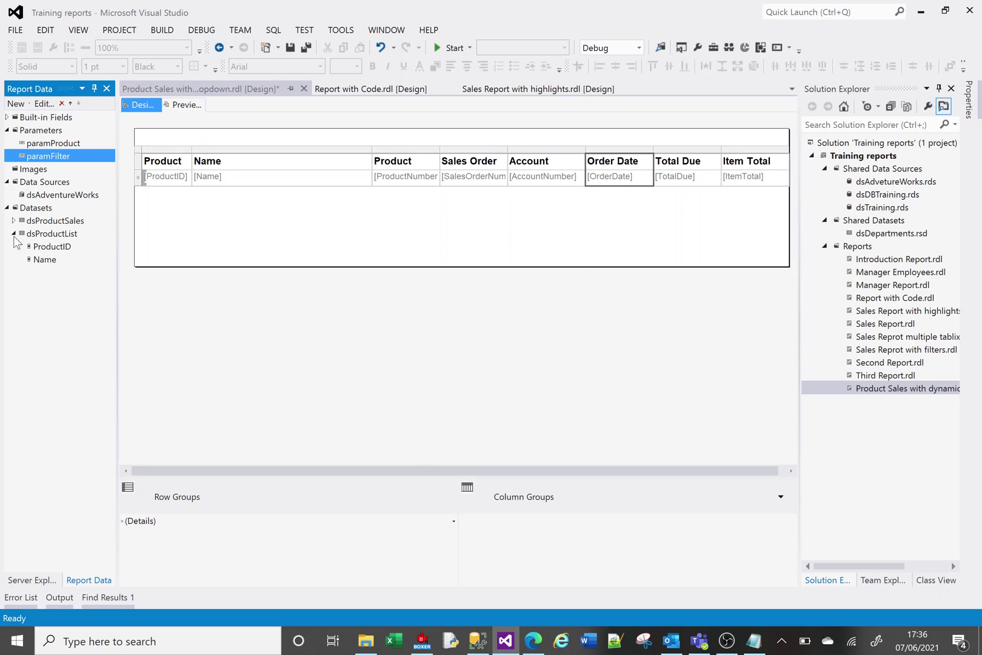
pyautogui.doubleClick(53, 144)
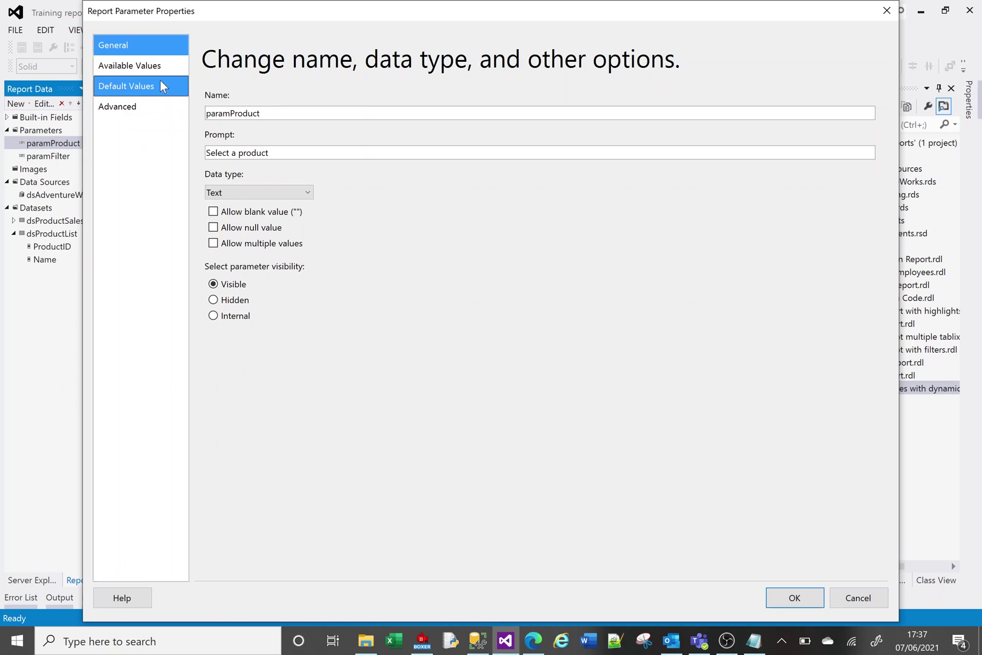
pyautogui.click(145, 84)
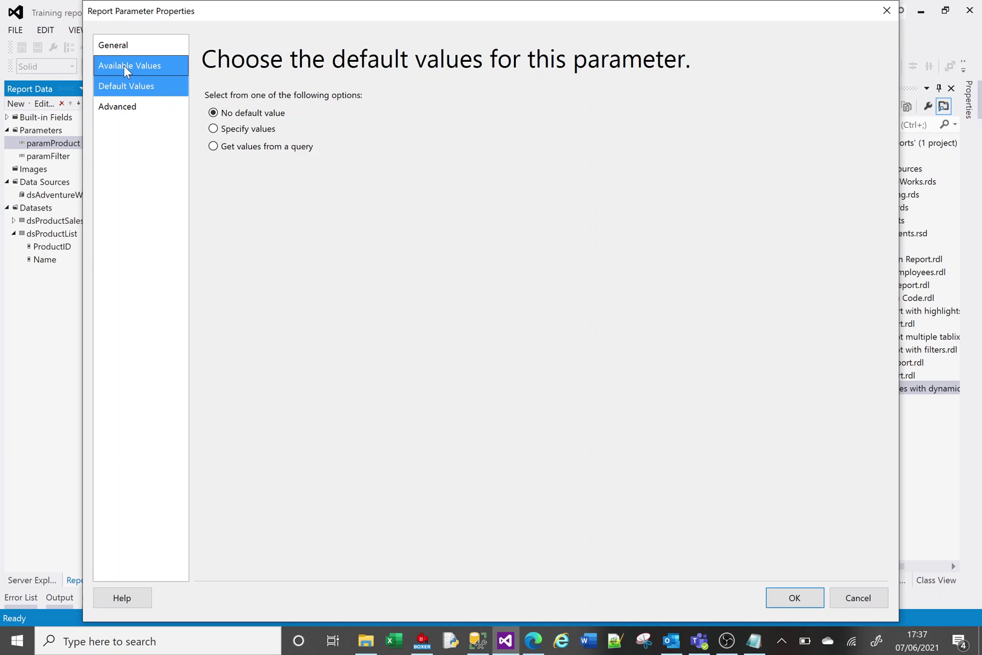
pyautogui.click(123, 66)
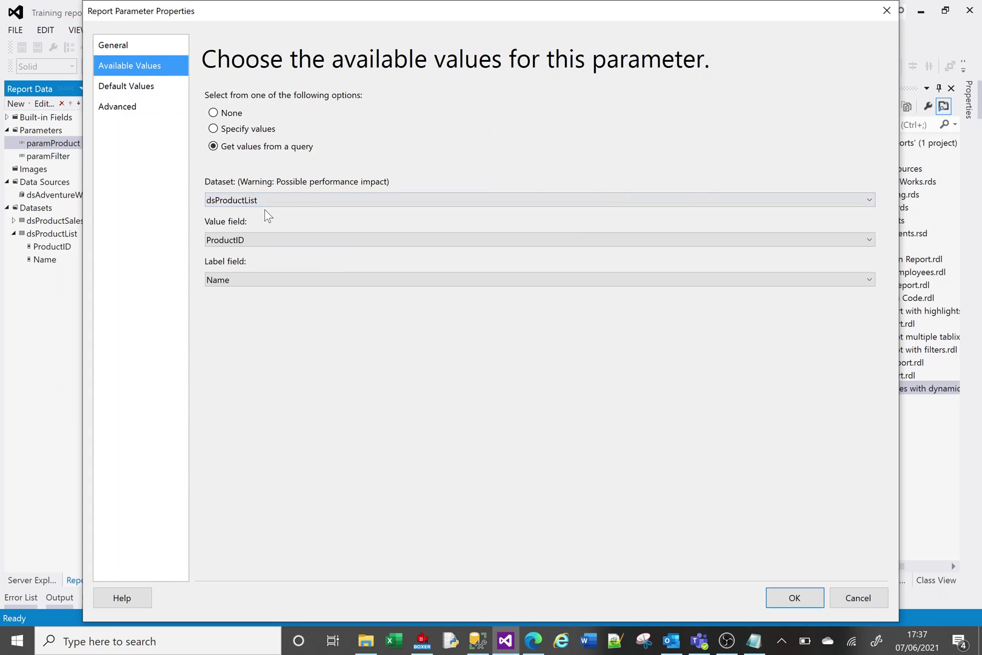
pyautogui.click(858, 597)
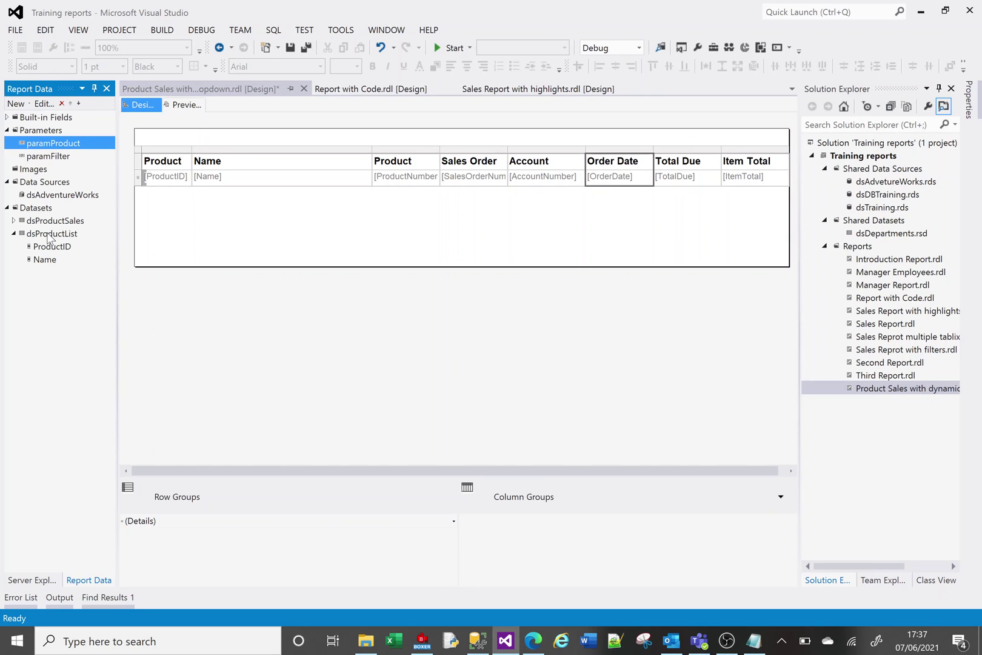
pyautogui.click(48, 234)
pyautogui.doubleClick(50, 235)
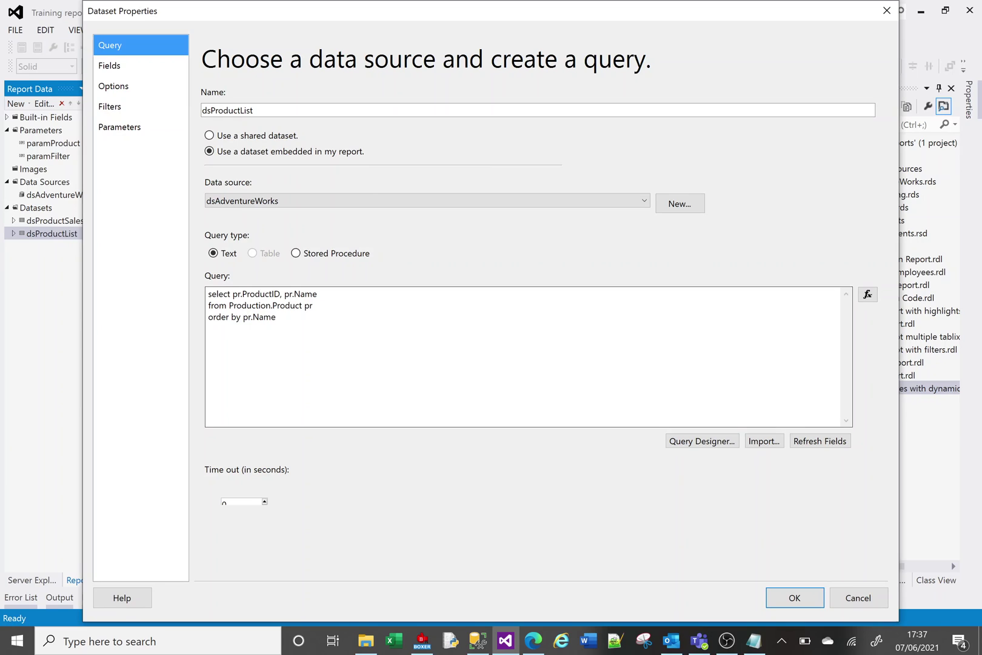
pyautogui.click(313, 305)
pyautogui.press('Return')
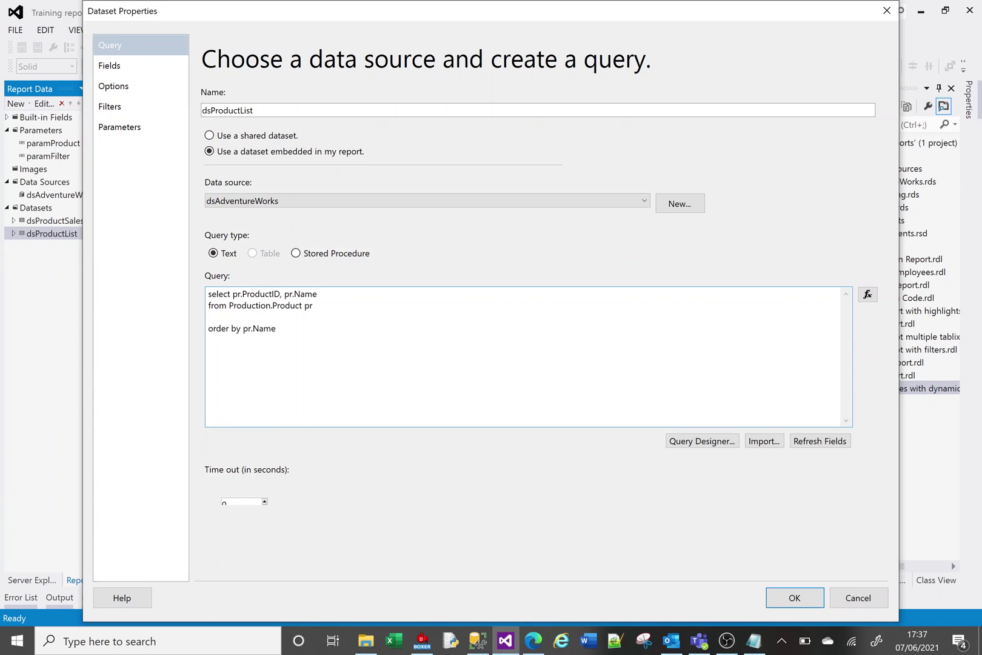
pyautogui.write("where pr.Name like '%' + @paramFilter")
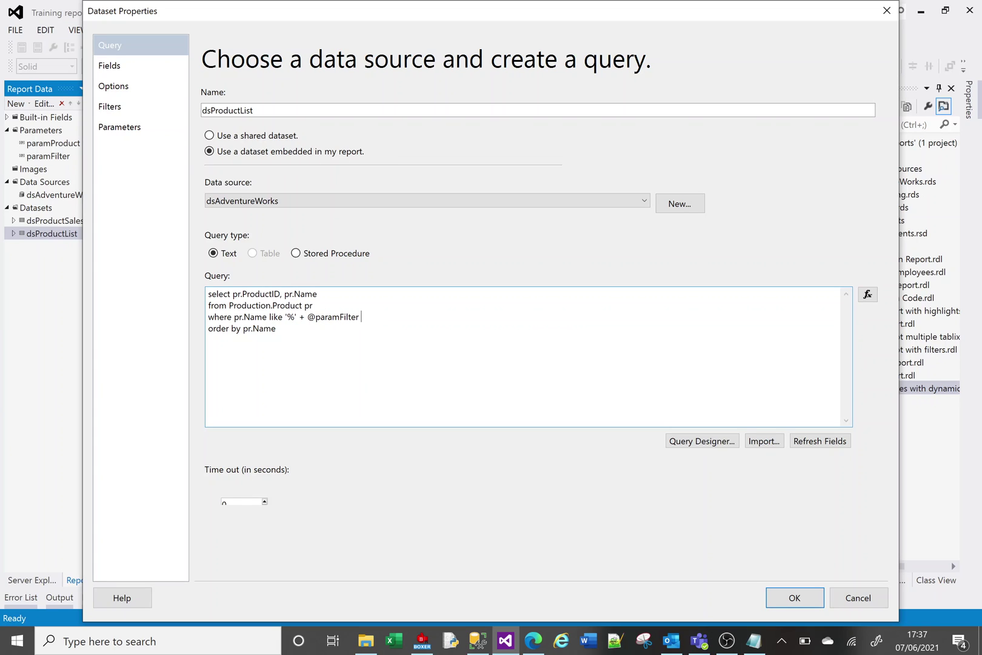
pyautogui.write(" + '%'")
pyautogui.click(287, 317)
pyautogui.moveTo(288, 316); pyautogui.dragTo(296, 316)
pyautogui.click(332, 316)
pyautogui.click(819, 442)
pyautogui.click(139, 132)
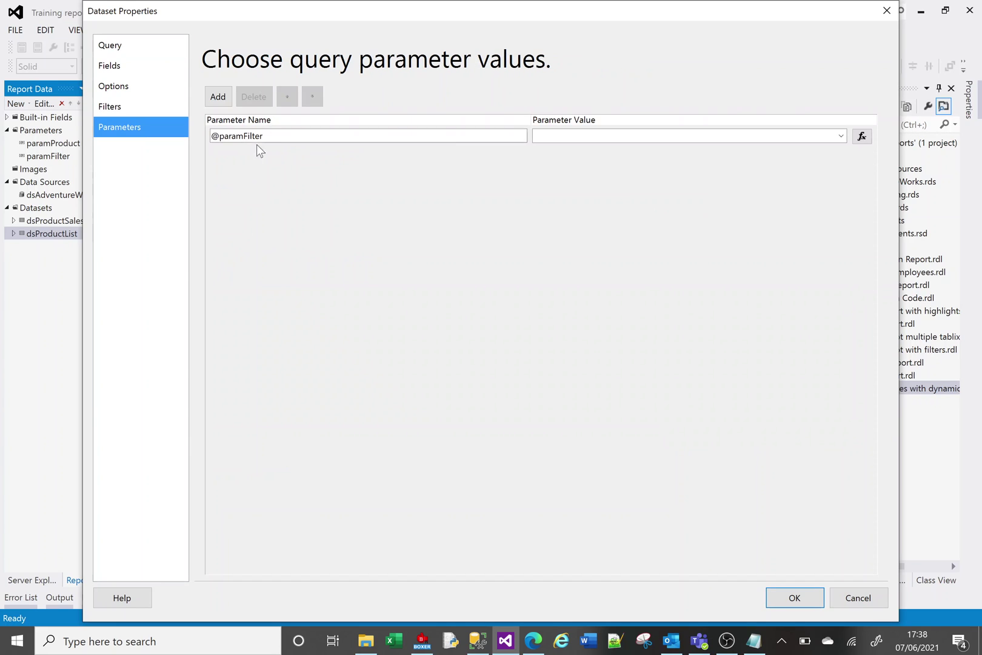
pyautogui.click(841, 136)
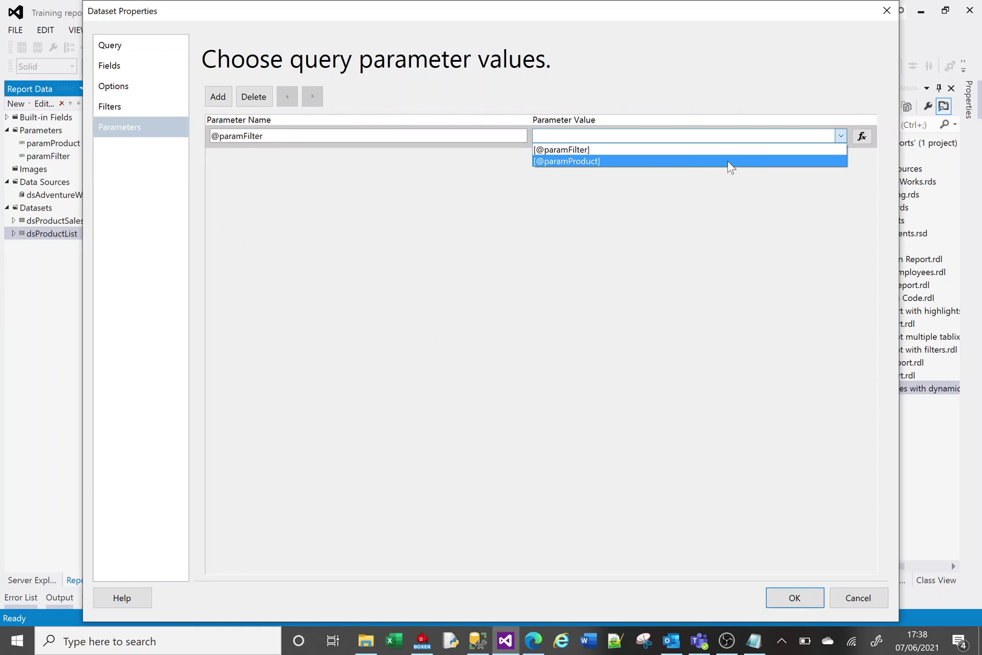
pyautogui.click(635, 149)
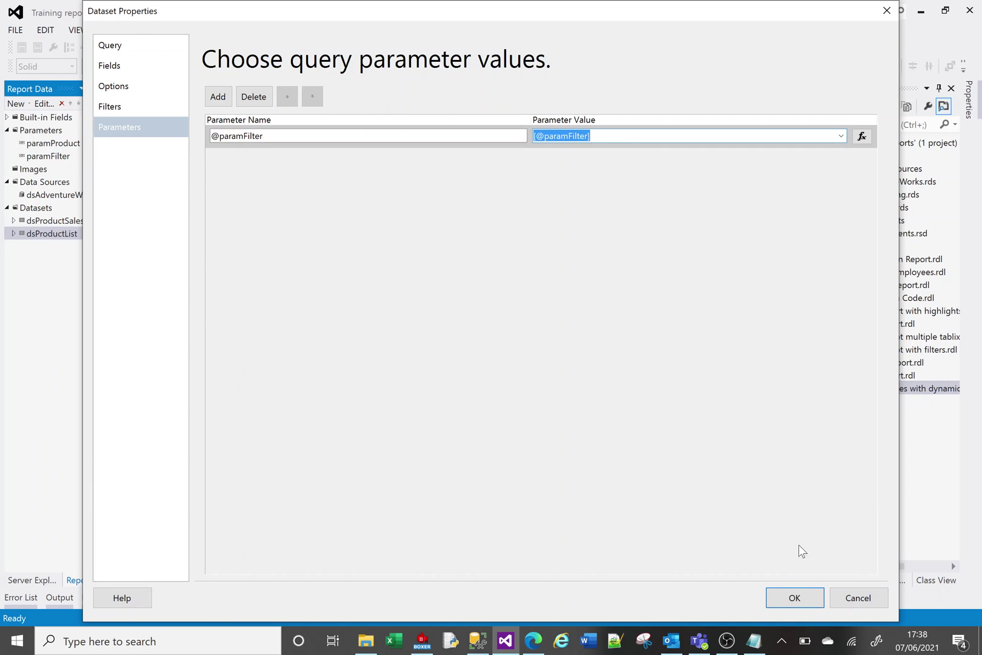
pyautogui.click(793, 598)
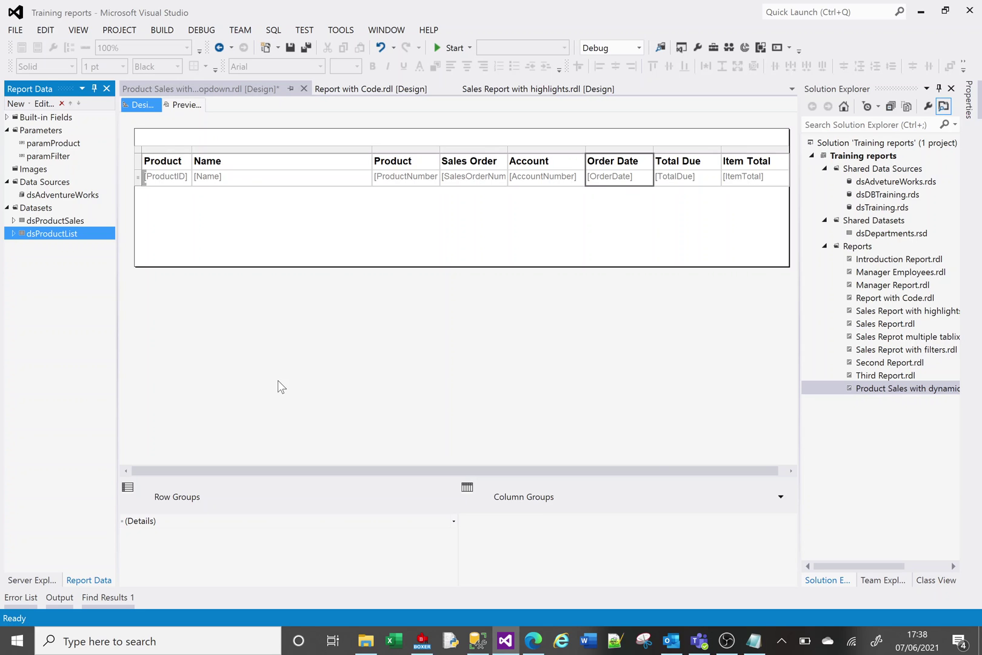
# Preview the report to show the paramProduct forward-dependency error
pyautogui.click(179, 105)
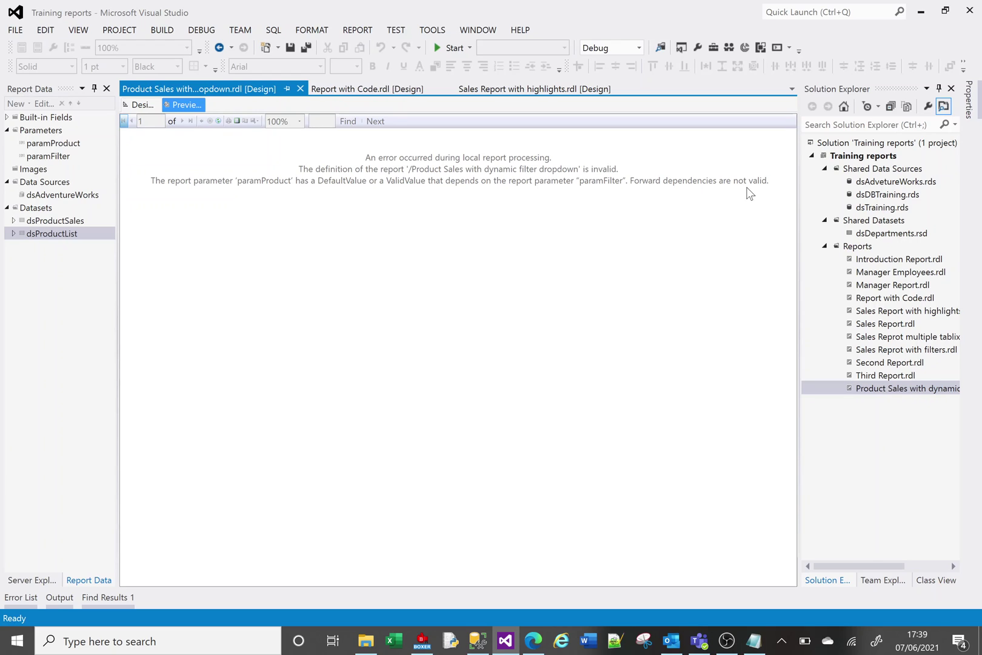
# Back in Design, move paramFilter up above paramProduct in Report Data
pyautogui.click(142, 104)
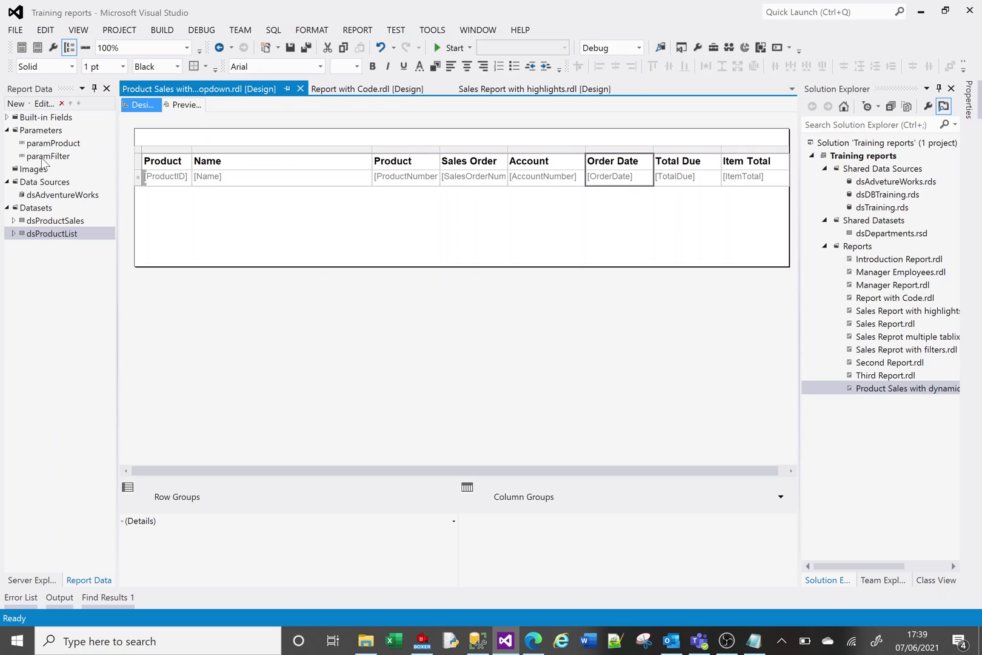
pyautogui.click(67, 155)
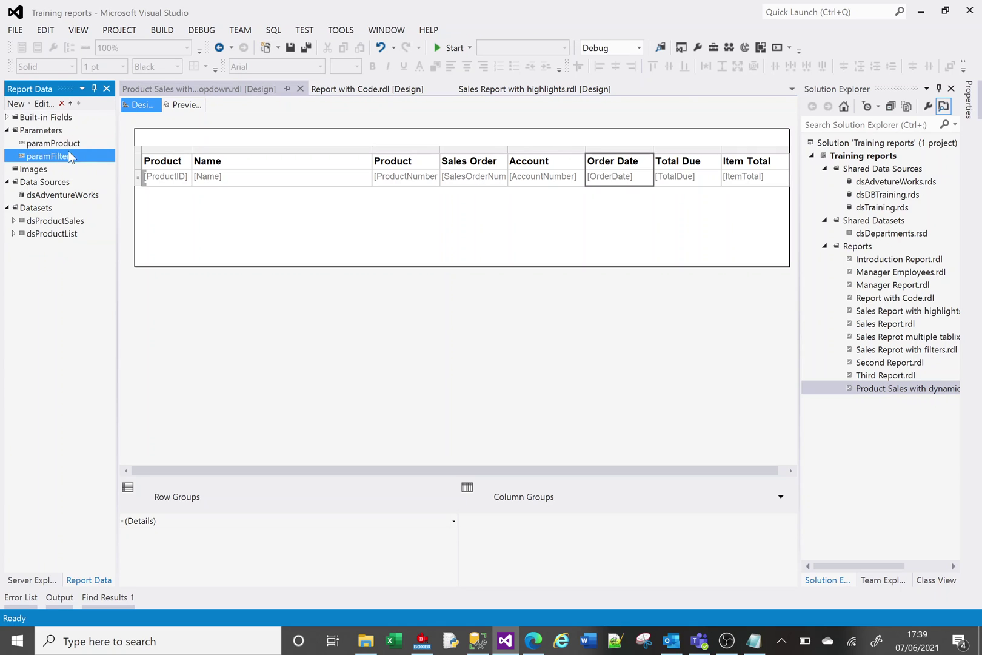
pyautogui.click(71, 104)
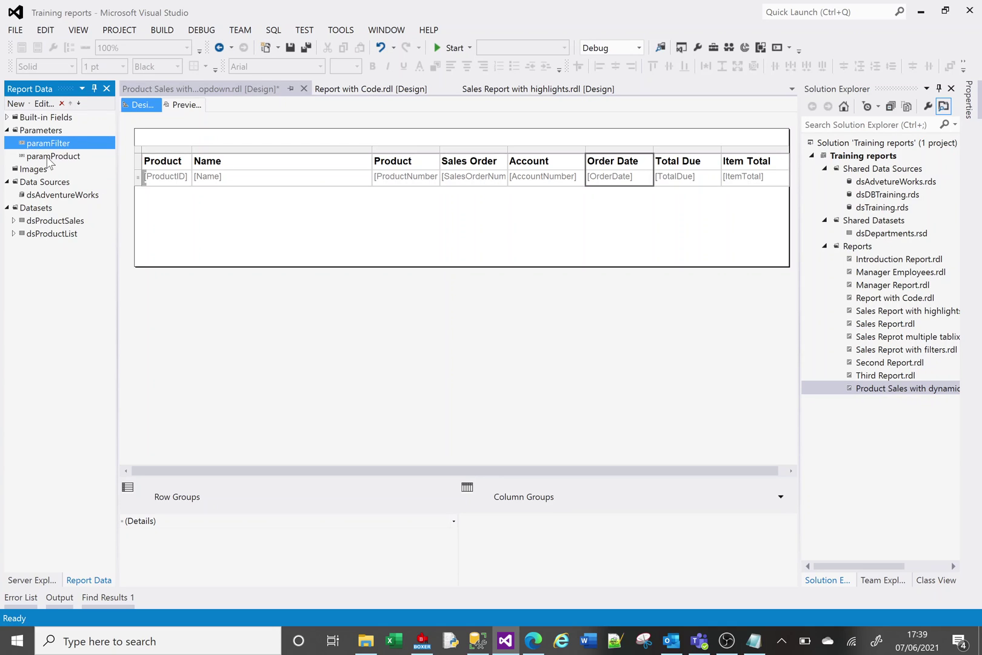
# Check the paramFilter, paramProduct and dsProductList entries, then preview the report
pyautogui.click(48, 236)
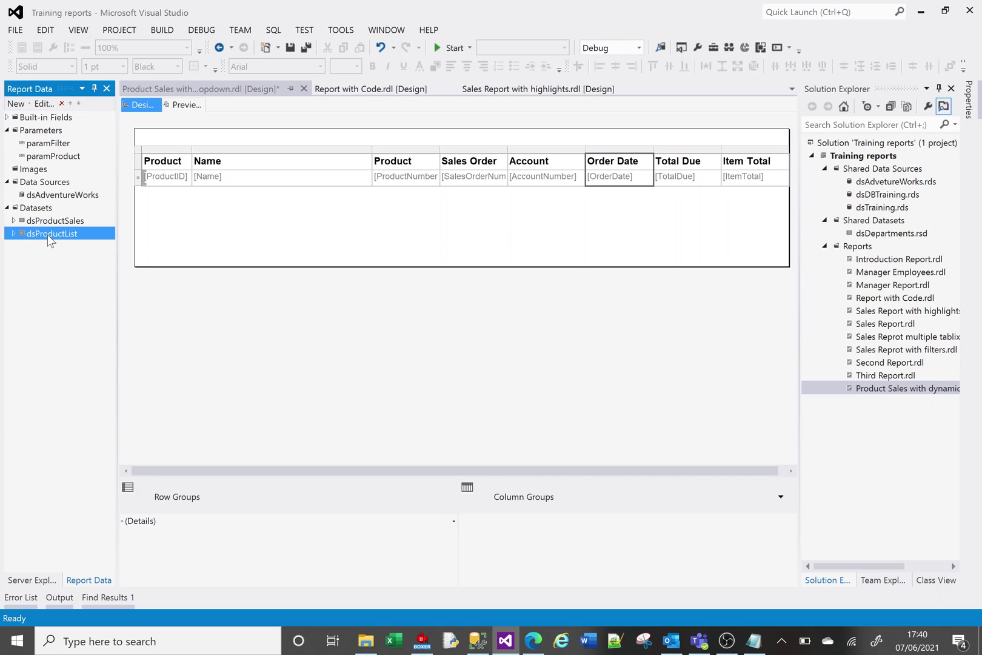
pyautogui.click(46, 145)
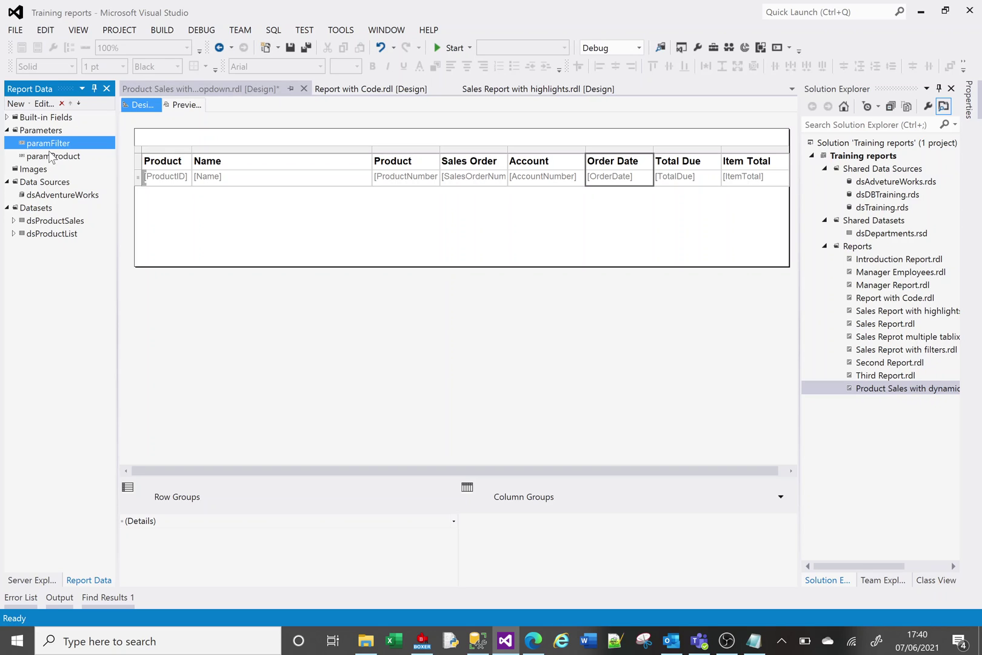
pyautogui.click(40, 156)
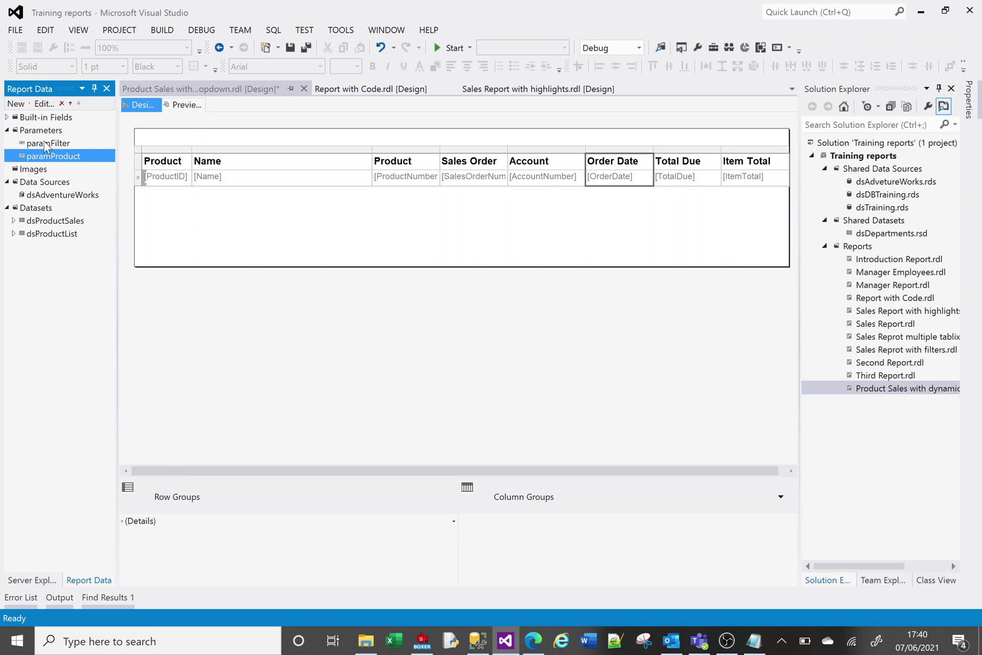
pyautogui.click(44, 143)
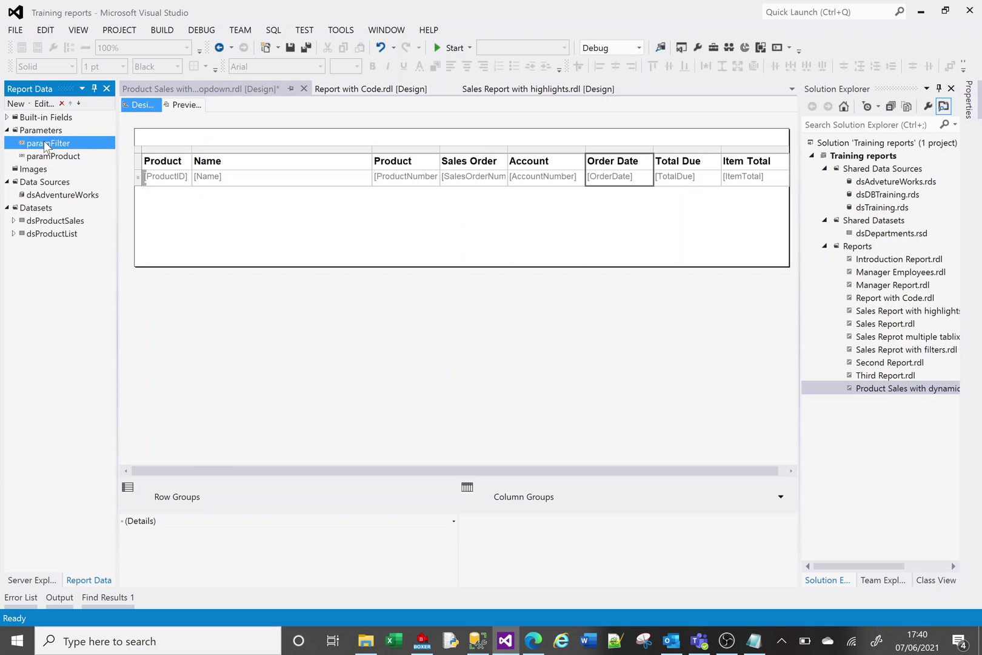
pyautogui.click(55, 237)
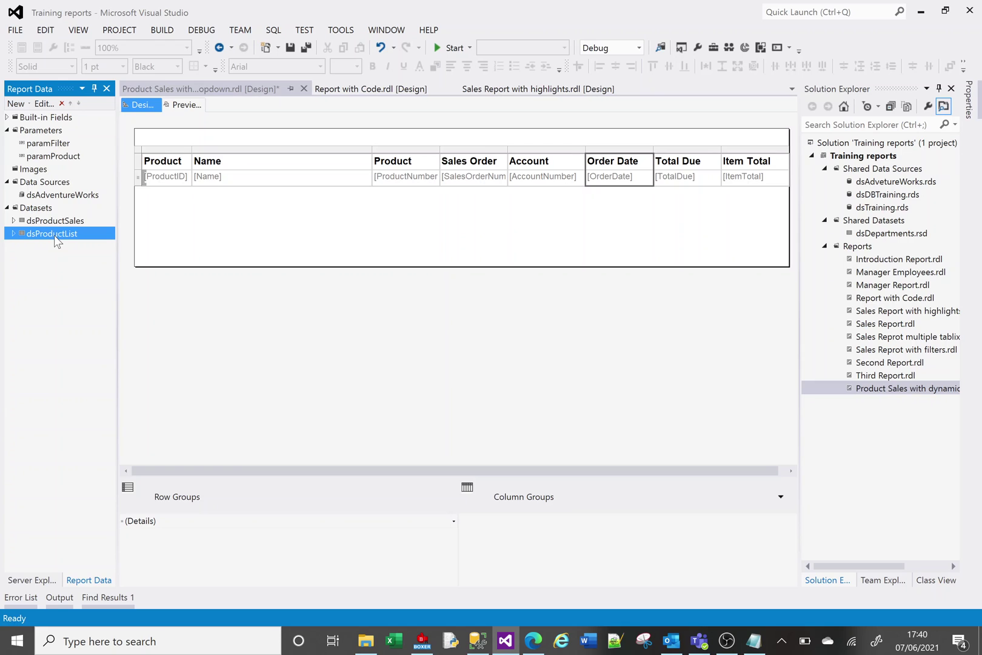
pyautogui.click(177, 106)
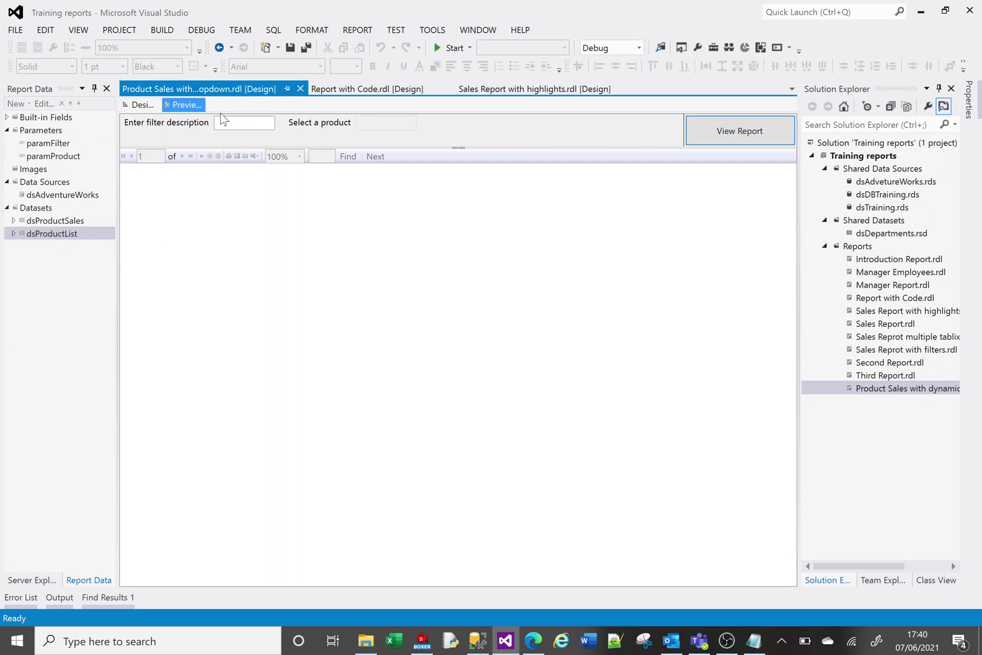
# Enter brake as the filter description and check which products it matches
pyautogui.click(220, 122)
pyautogui.write('brake')
pyautogui.press('Tab')
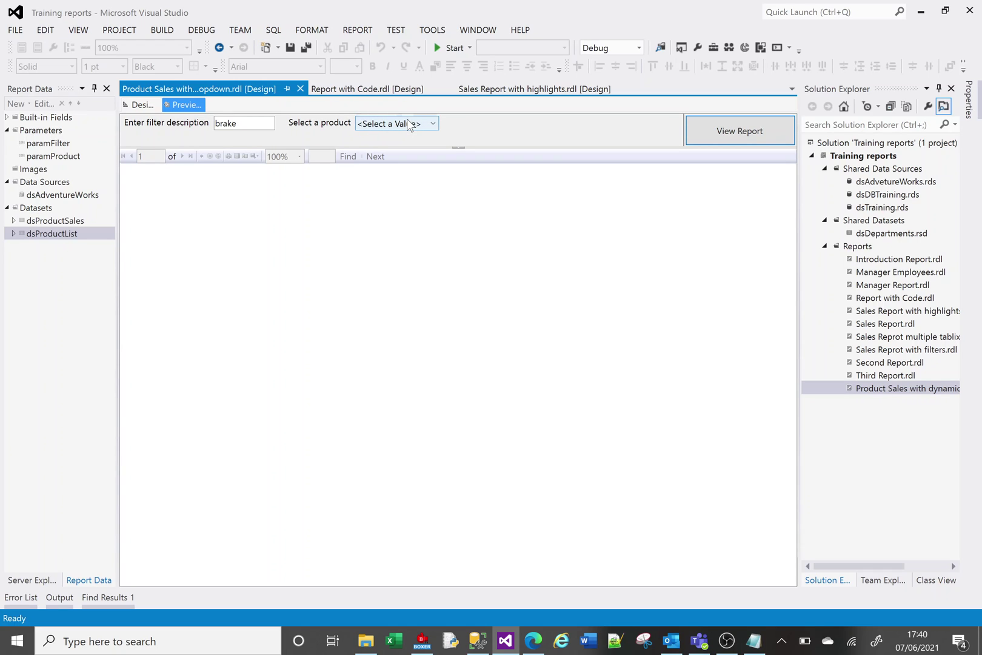
pyautogui.click(433, 127)
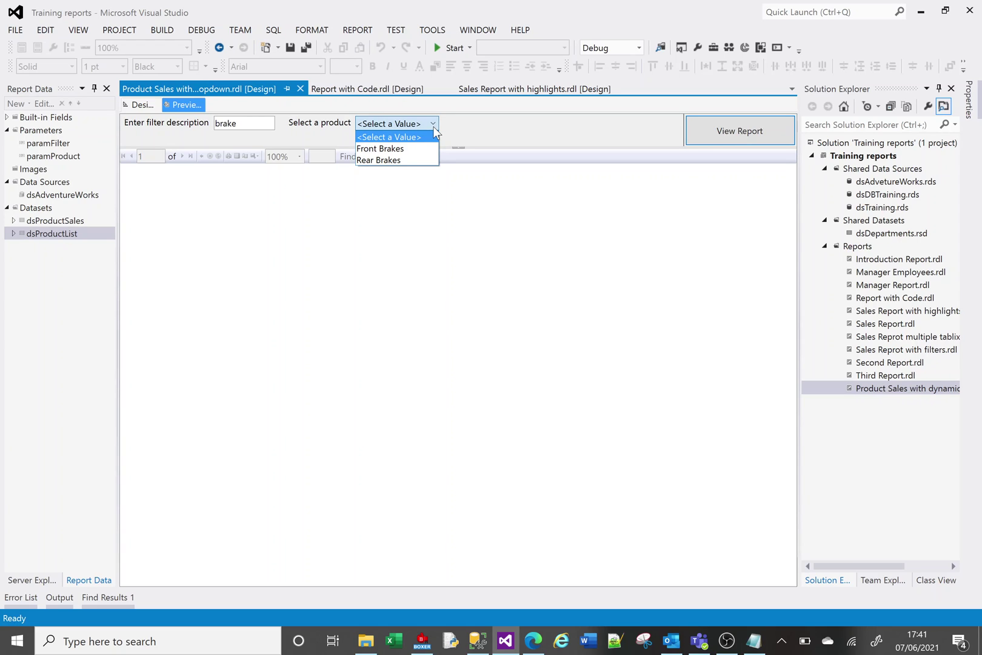
pyautogui.click(226, 126)
# Change the filter to short and render the report for Men's Sports Shorts, XL
pyautogui.doubleClick(217, 123)
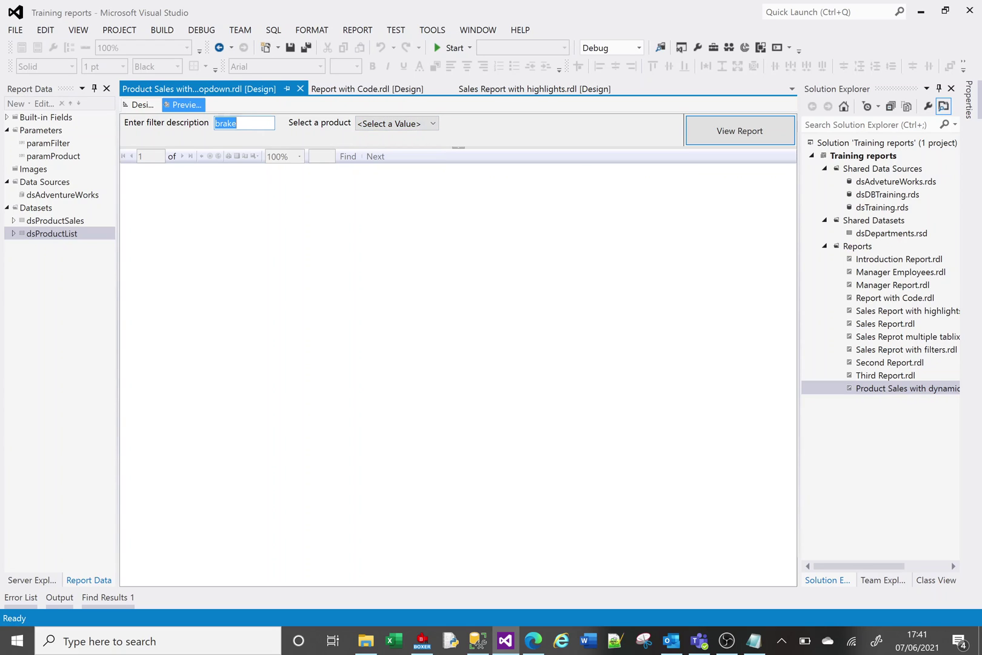
pyautogui.write('short')
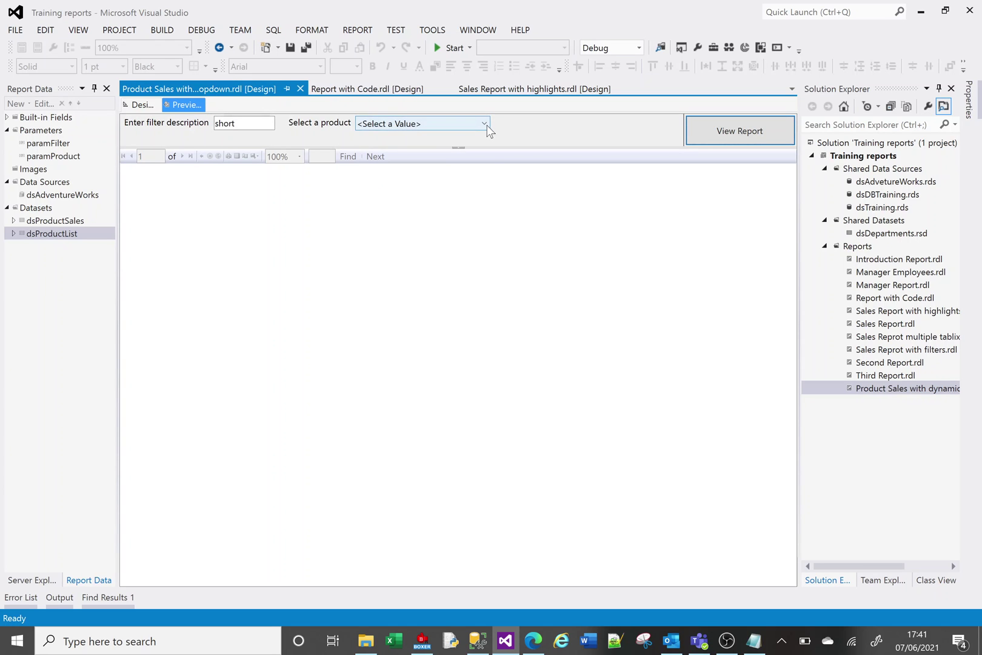
pyautogui.click(485, 124)
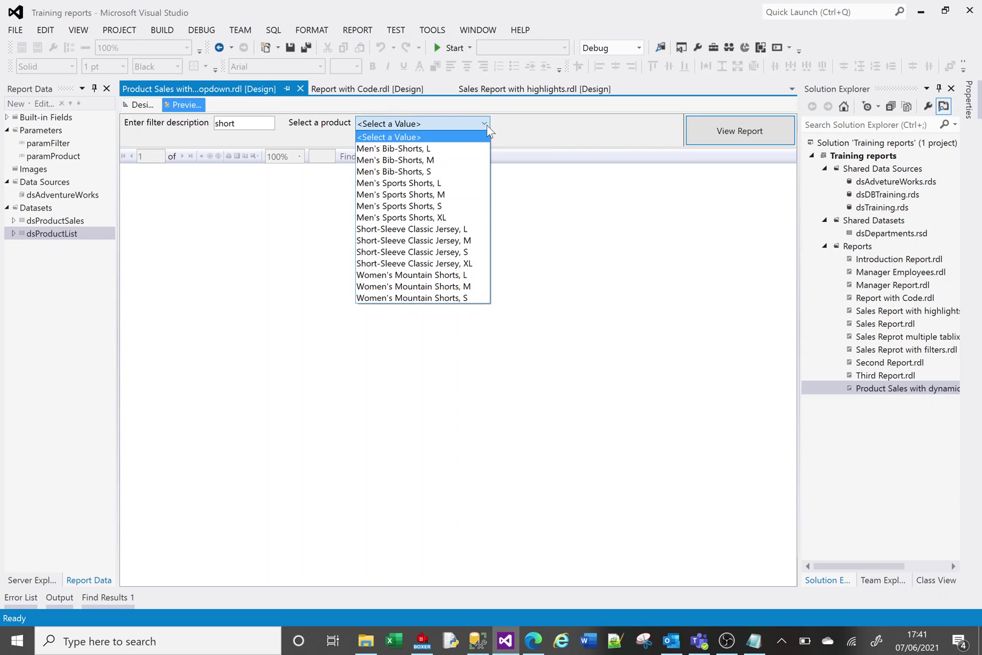
pyautogui.click(419, 217)
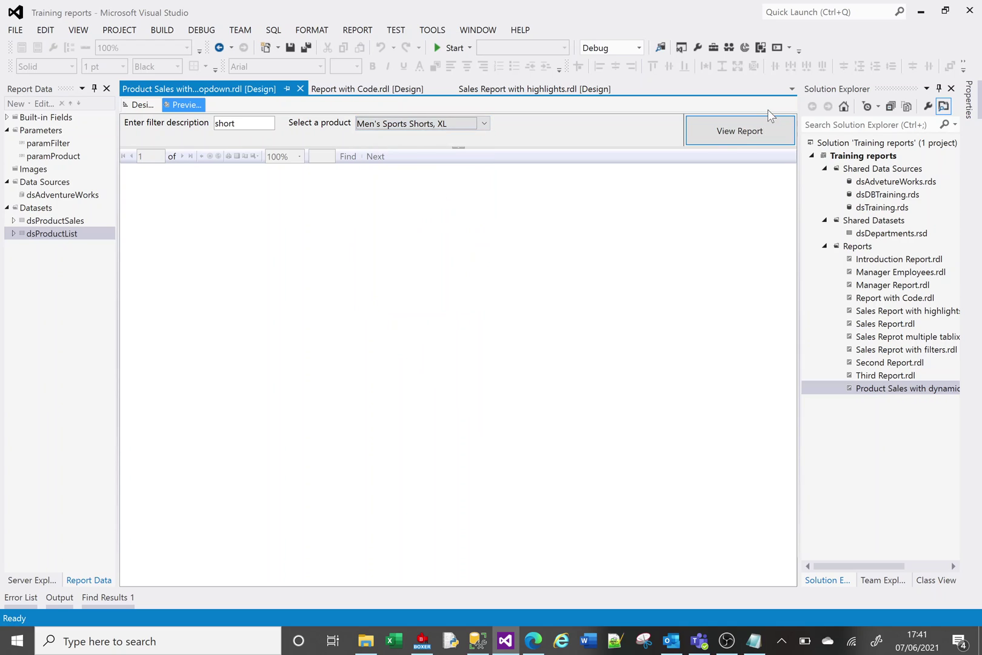
pyautogui.click(734, 139)
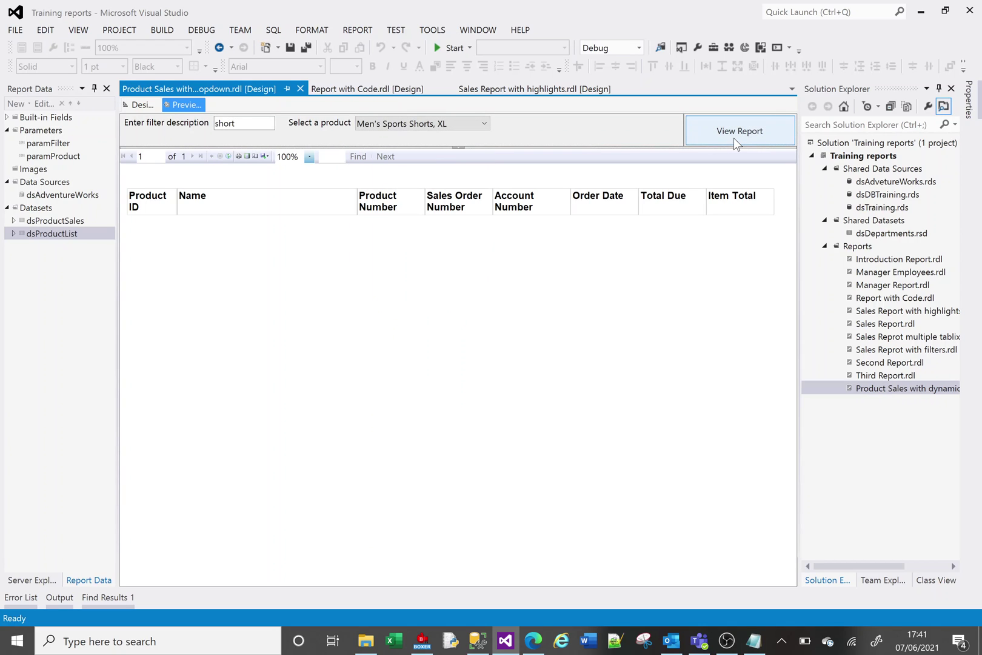
pyautogui.click(224, 123)
pyautogui.doubleClick(224, 123)
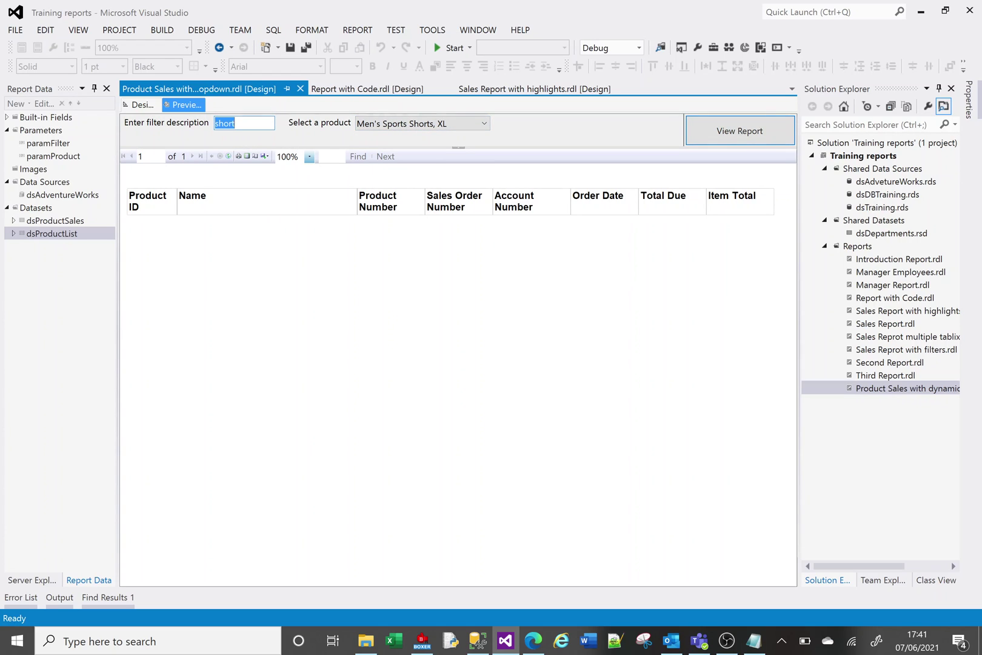
# Filter by brake and render the report for Front Brakes
pyautogui.write('brake')
pyautogui.click(377, 124)
pyautogui.click(406, 124)
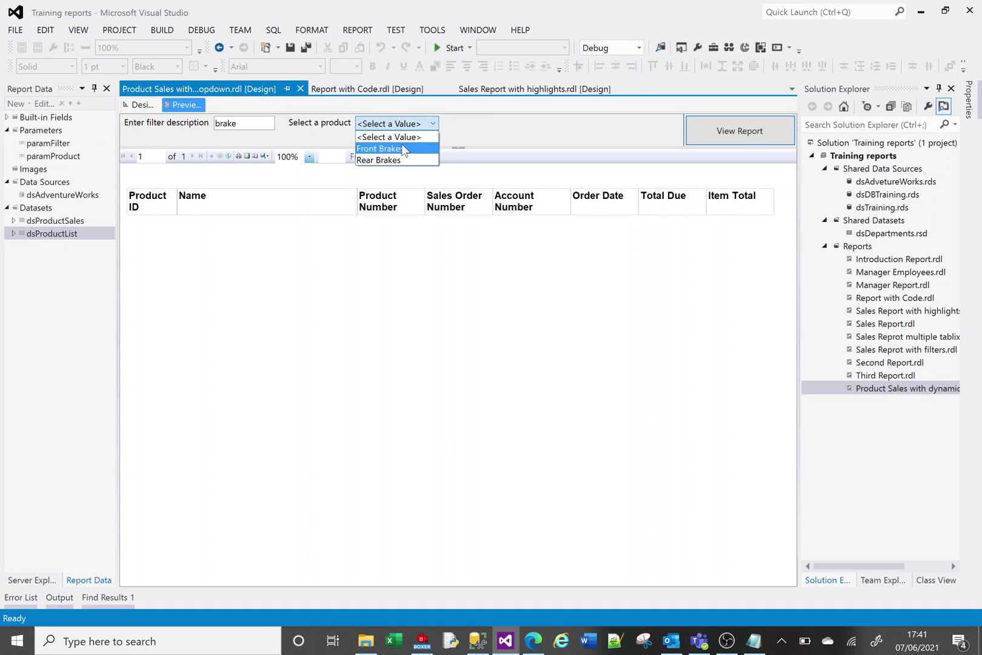
pyautogui.click(401, 148)
pyautogui.click(708, 135)
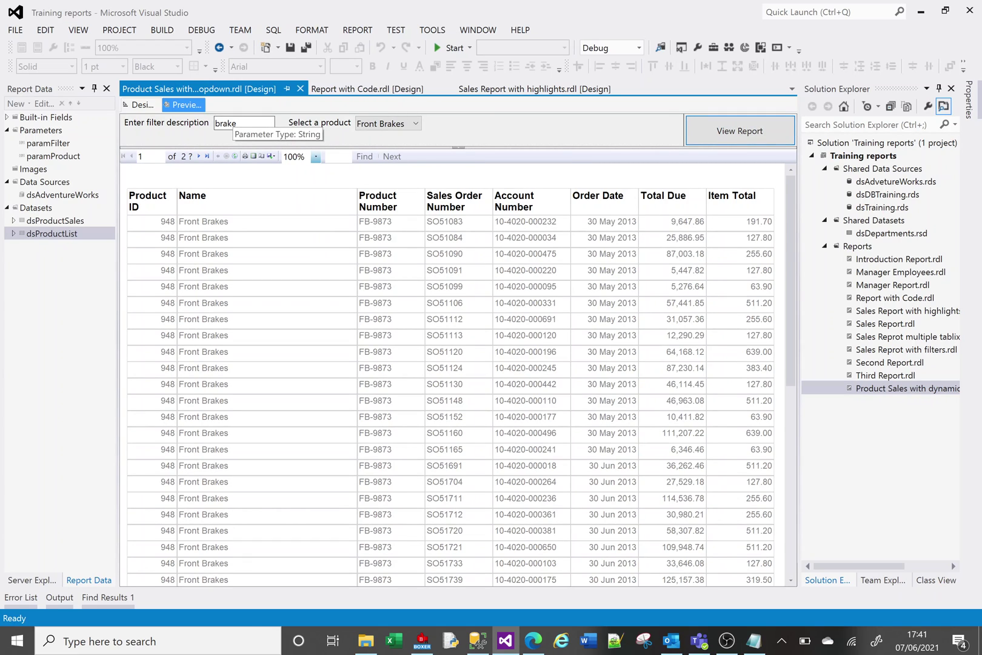
# Change the filter to metal and choose Metal Angle as the product
pyautogui.doubleClick(225, 123)
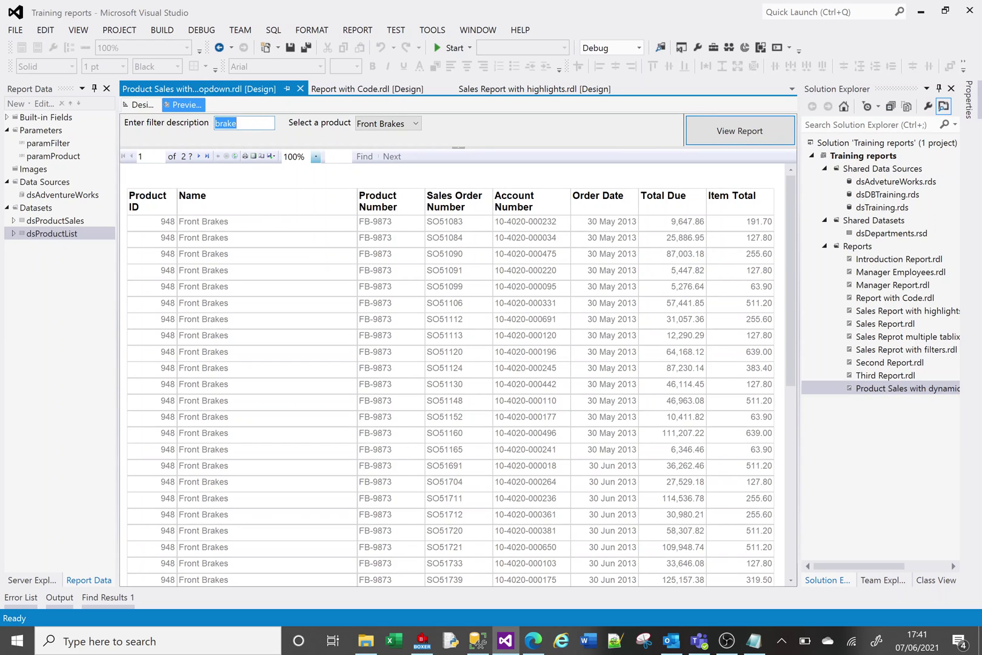
pyautogui.write('metal')
pyautogui.click(436, 124)
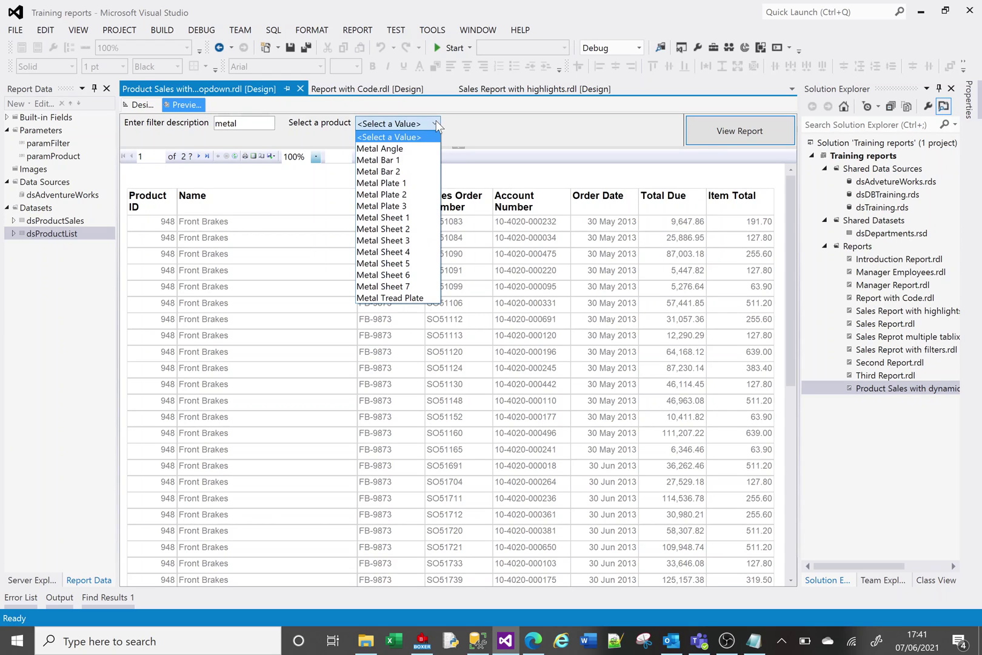
pyautogui.click(389, 148)
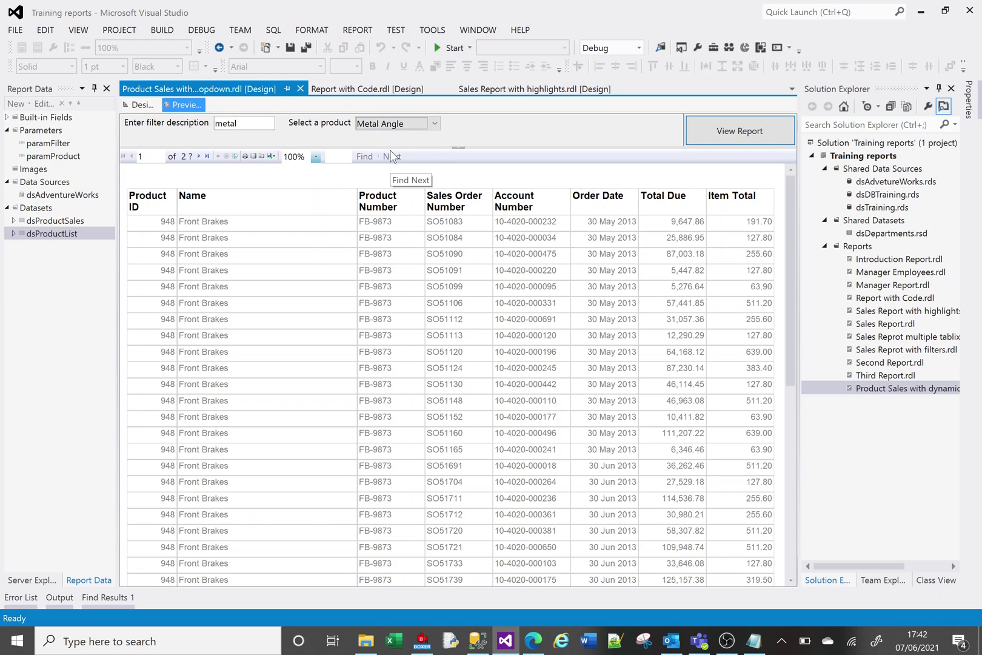
pyautogui.click(270, 123)
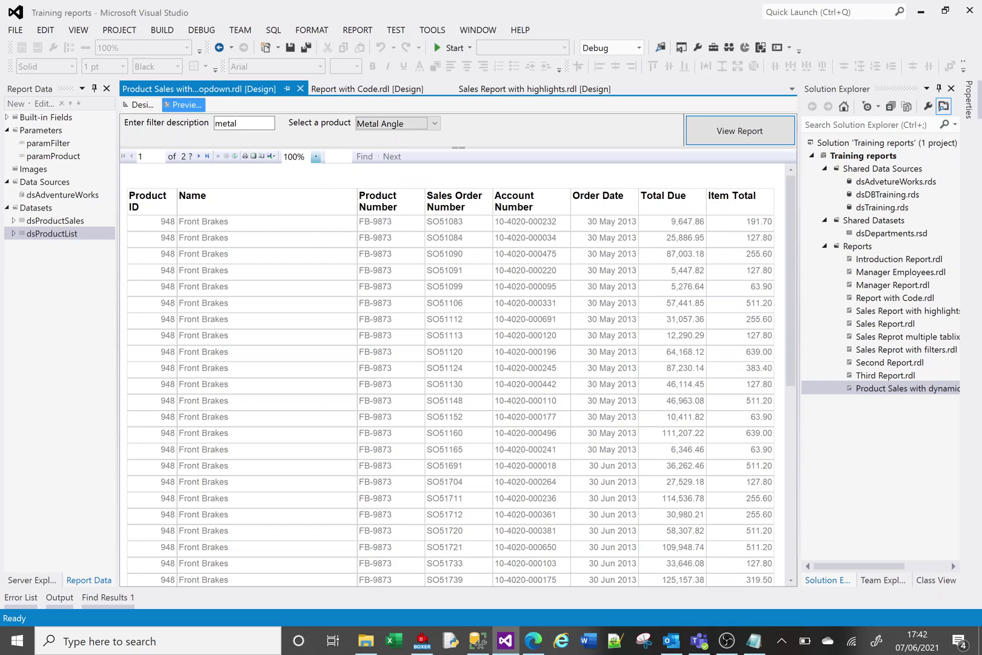